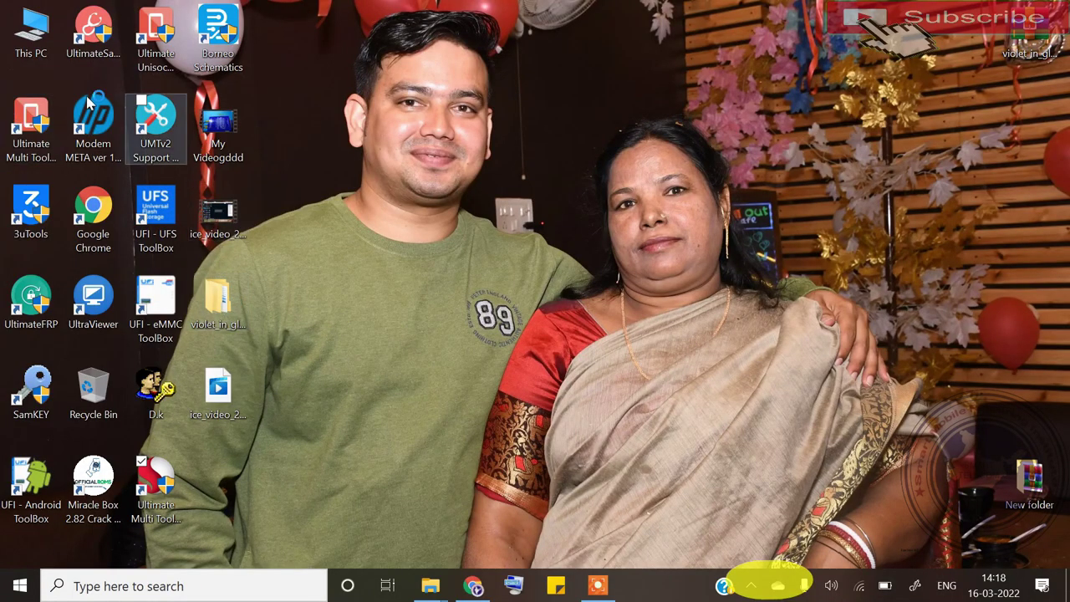
pyautogui.rightClick(356, 251)
pyautogui.click(310, 303)
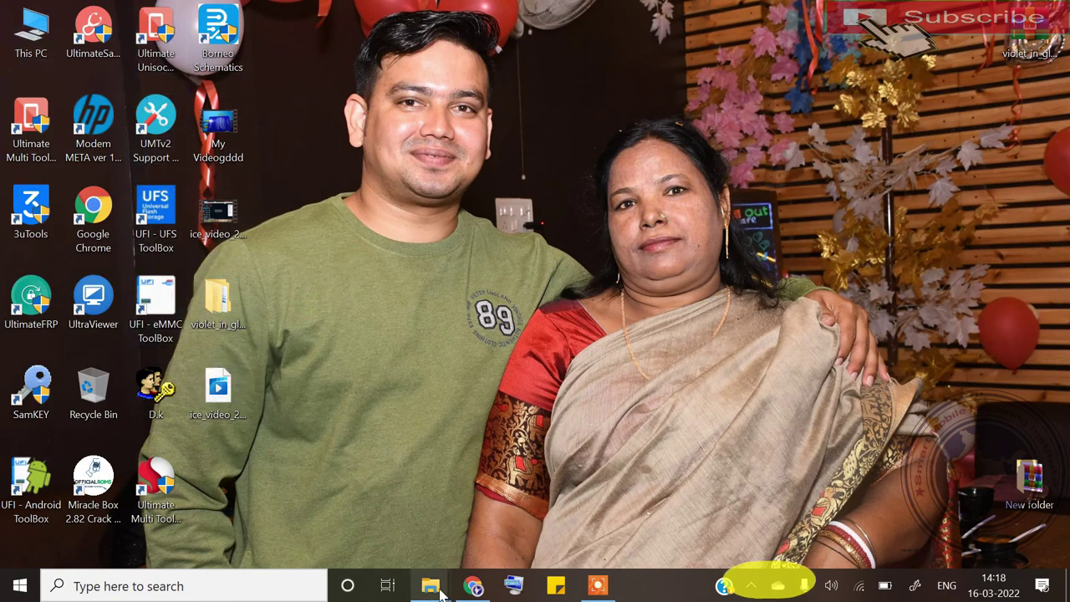
# Open the images folder inside the violet_in_global_images_V12.5.1.0.QFHINXM firmware folder in File Explorer
pyautogui.moveTo(434, 583)
pyautogui.click(497, 525)
pyautogui.doubleClick(239, 110)
pyautogui.doubleClick(240, 116)
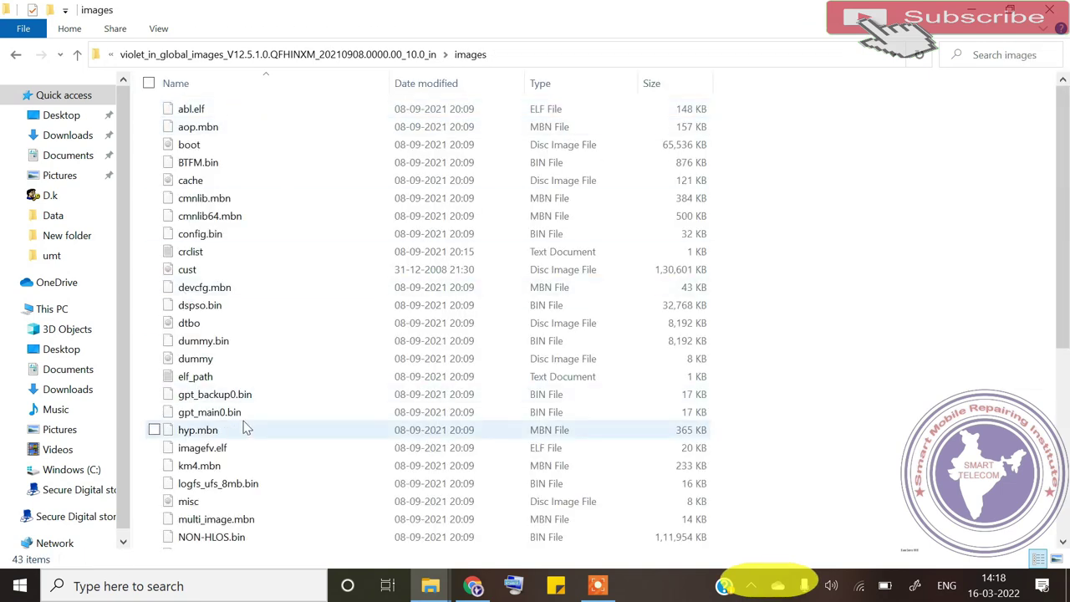
# Look through the whole list of firmware files in the images folder, and minimize its window
pyautogui.scroll(-5, 280, 390)
pyautogui.scroll(-1, 289, 393)
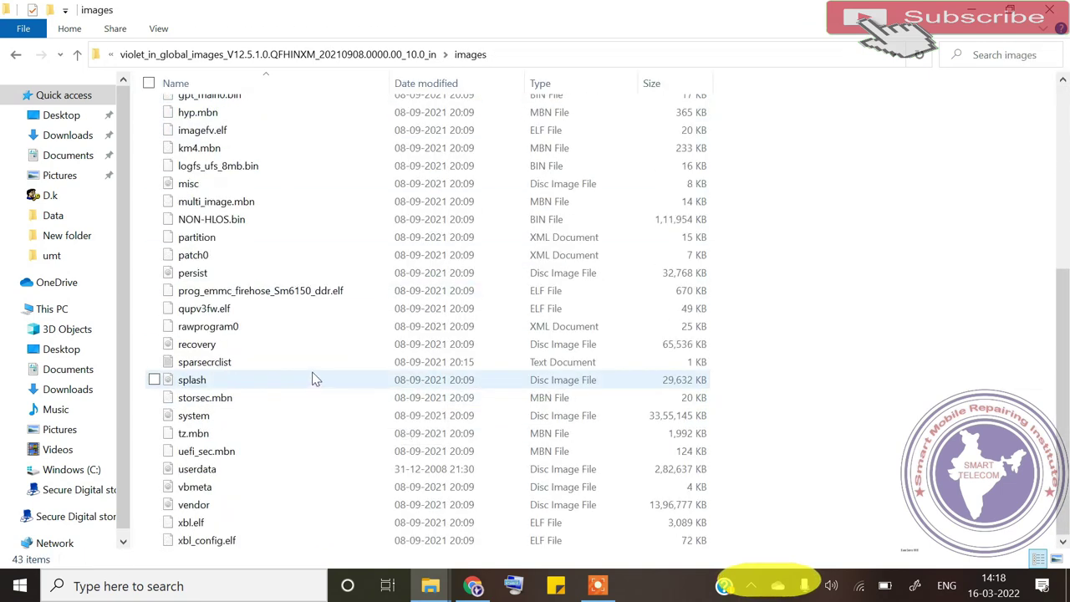
pyautogui.scroll(1, 275, 356)
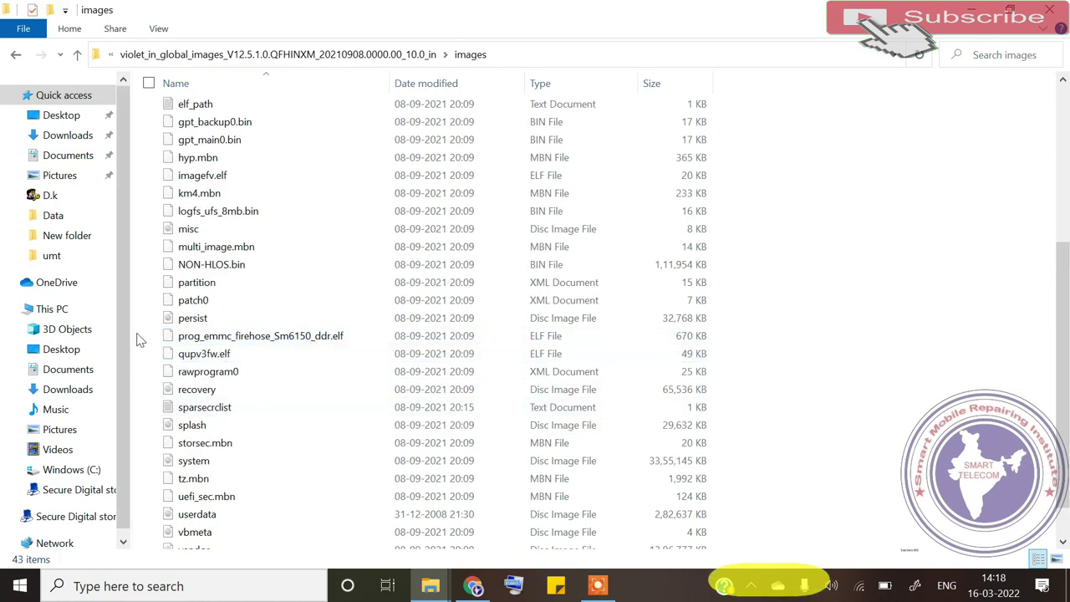
pyautogui.scroll(2, 236, 302)
pyautogui.scroll(1, 236, 302)
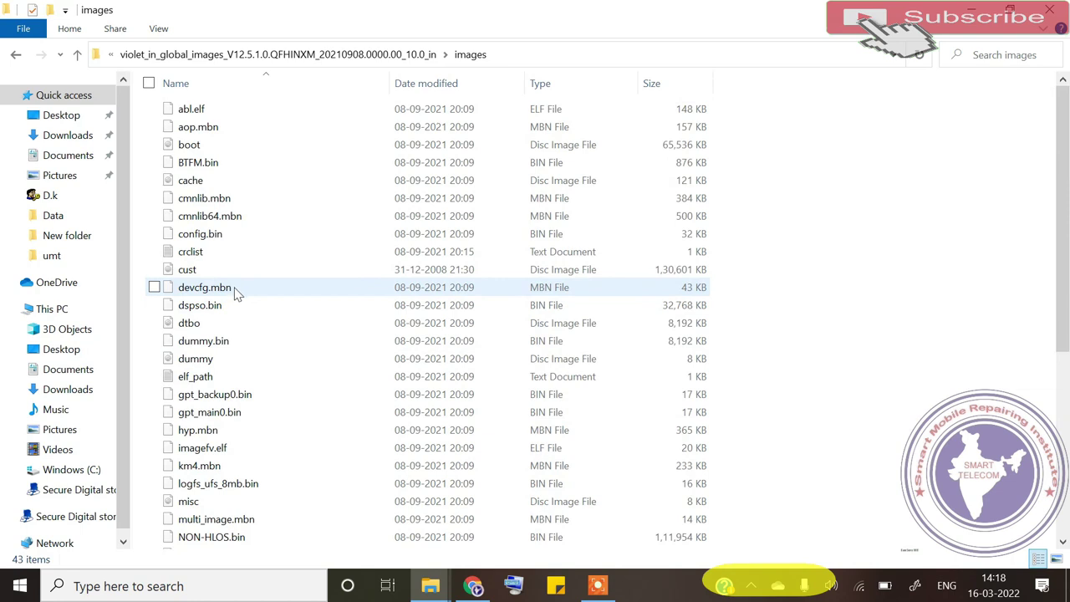
pyautogui.scroll(-4, 238, 297)
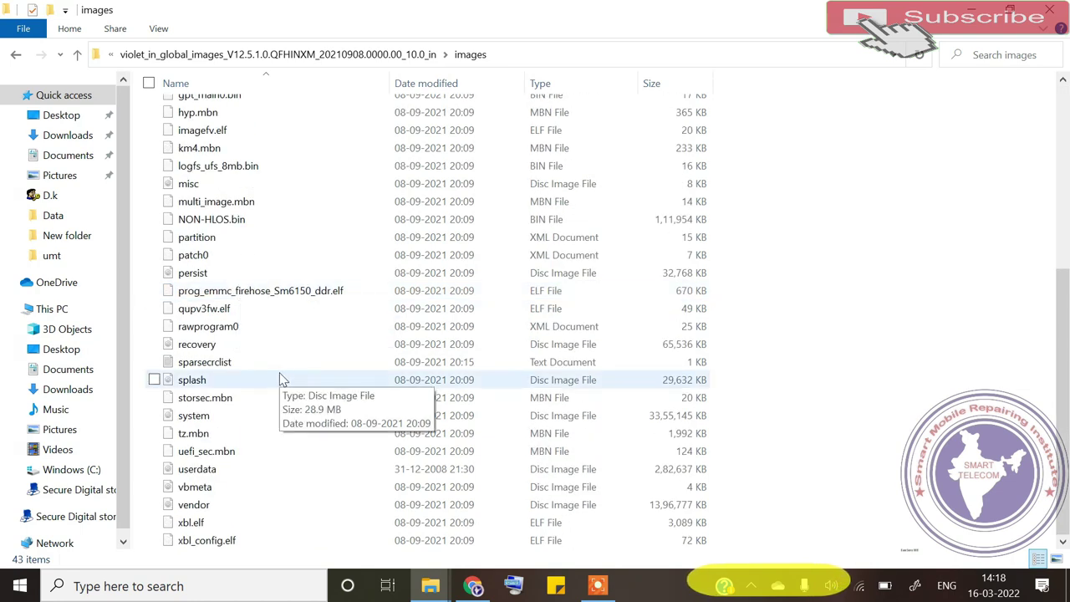
pyautogui.scroll(5, 287, 380)
pyautogui.scroll(1, 287, 379)
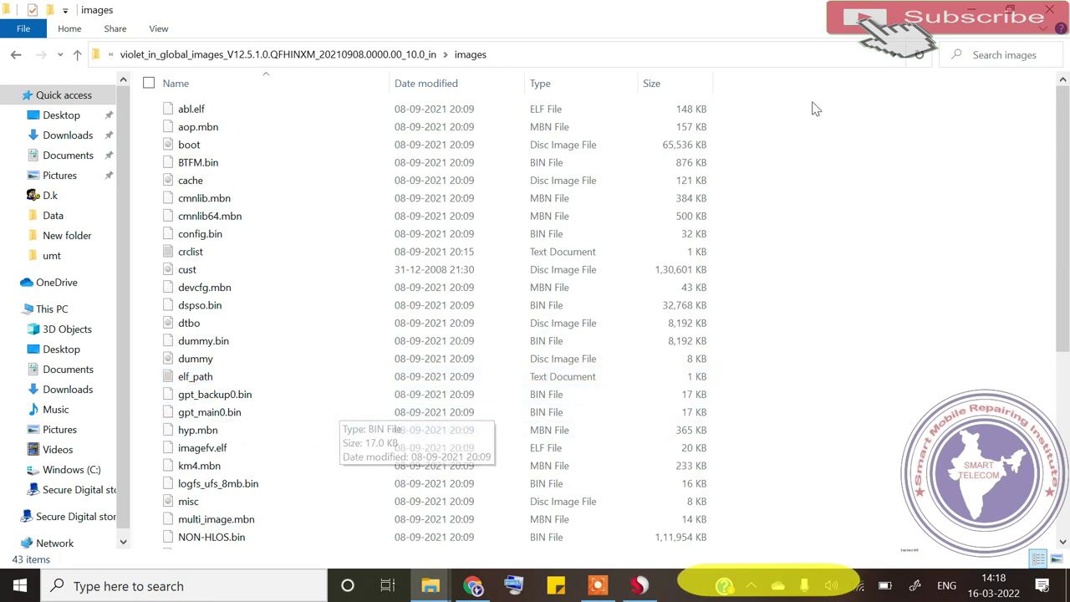
pyautogui.click(970, 10)
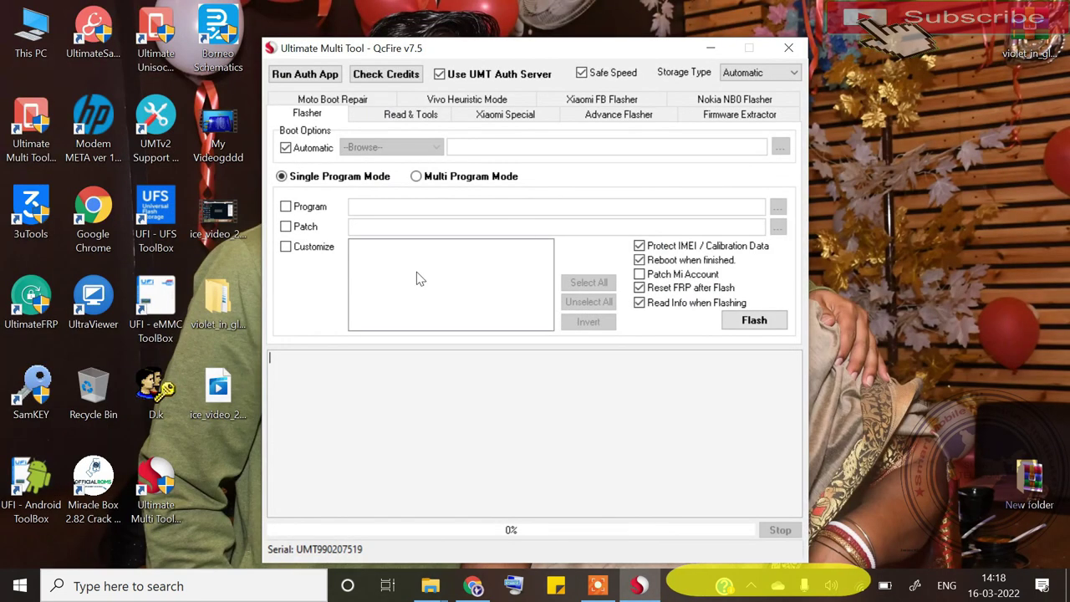
# Enable Program and load rawprogram0 from the Desktop firmware's images folder, together with its patch file
pyautogui.click(285, 207)
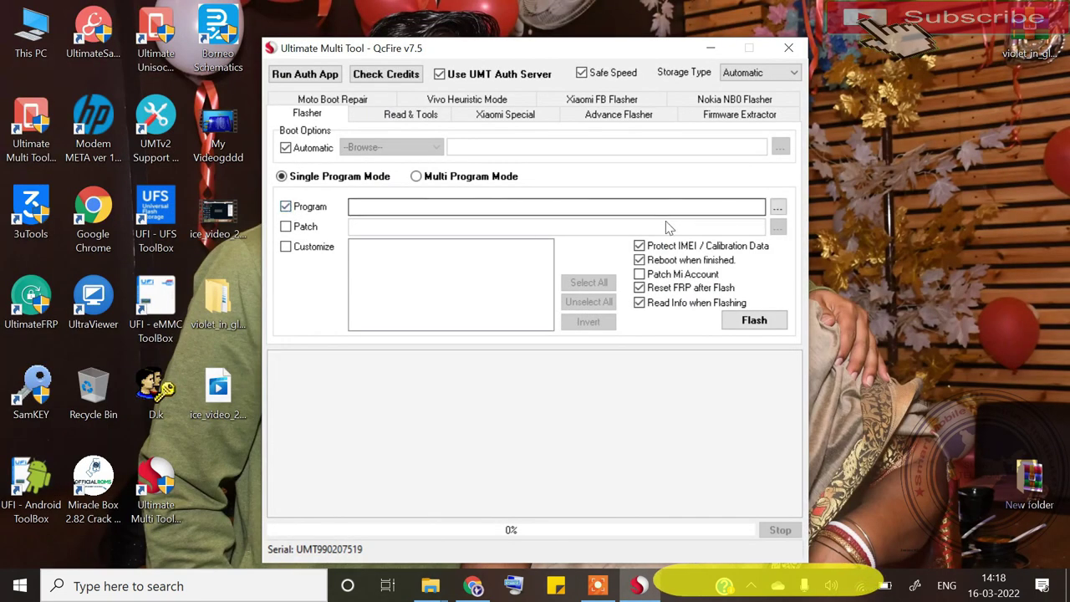
pyautogui.click(778, 207)
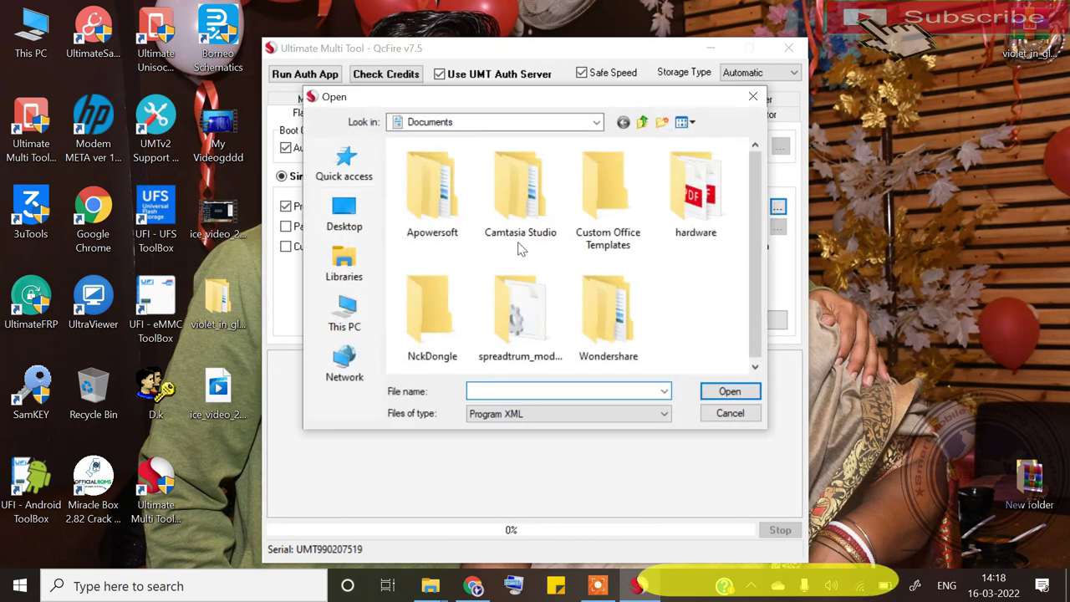
pyautogui.click(343, 211)
pyautogui.doubleClick(474, 168)
pyautogui.doubleClick(473, 167)
pyautogui.doubleClick(474, 171)
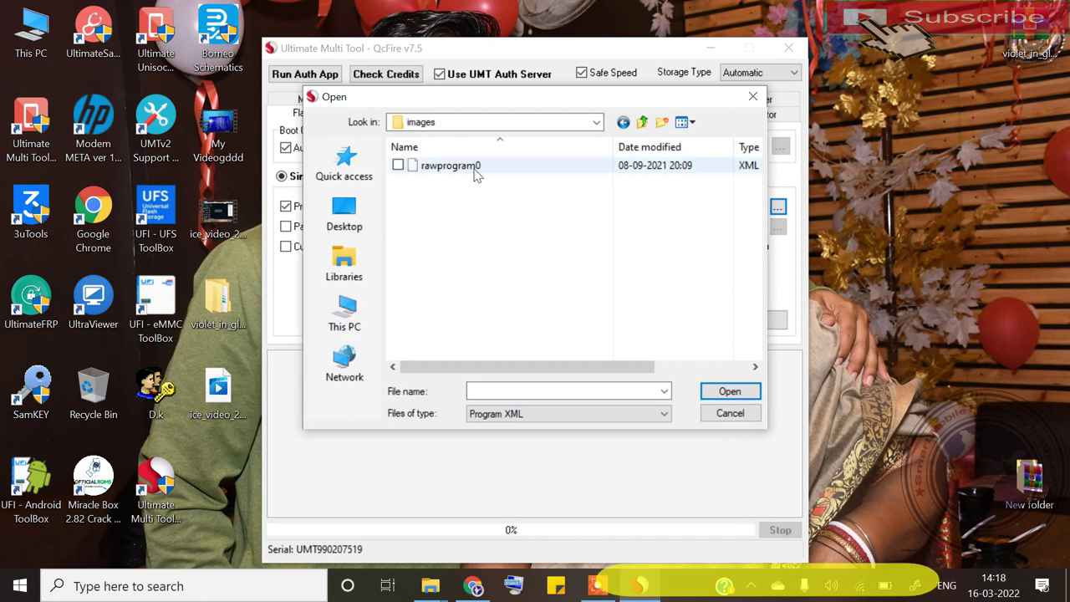
pyautogui.click(530, 332)
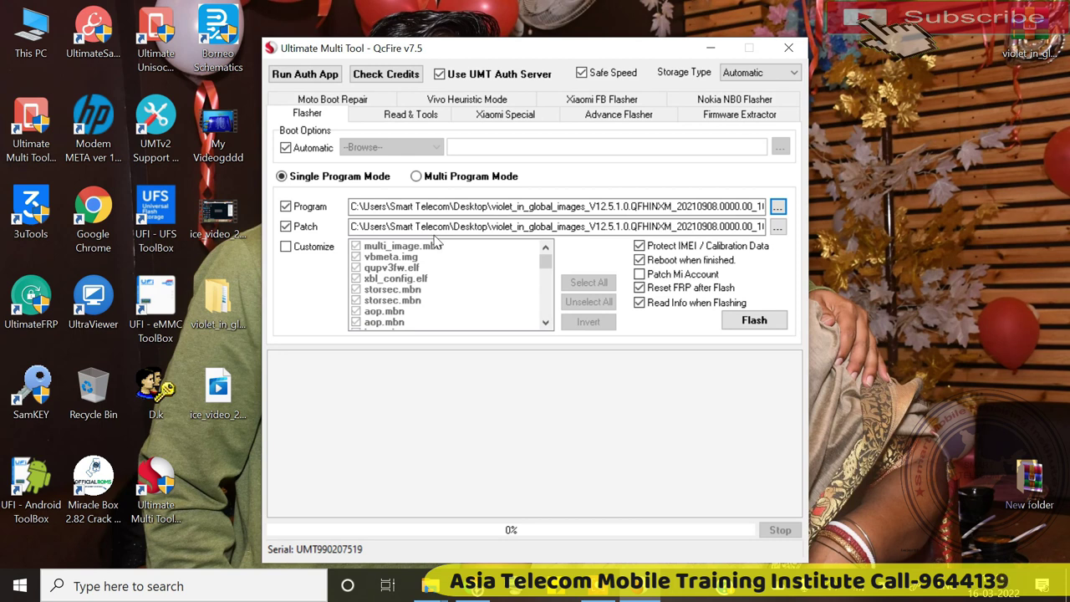
# Open Device Manager and check the Ports (COM & LPT) devices for the phone's connection
pyautogui.rightClick(7, 594)
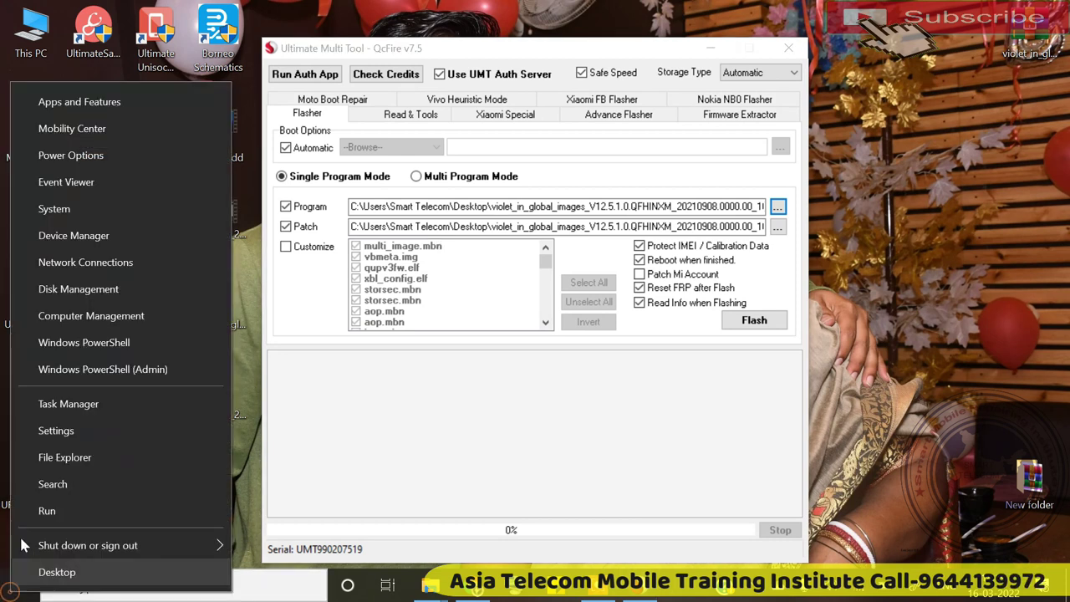
pyautogui.click(70, 239)
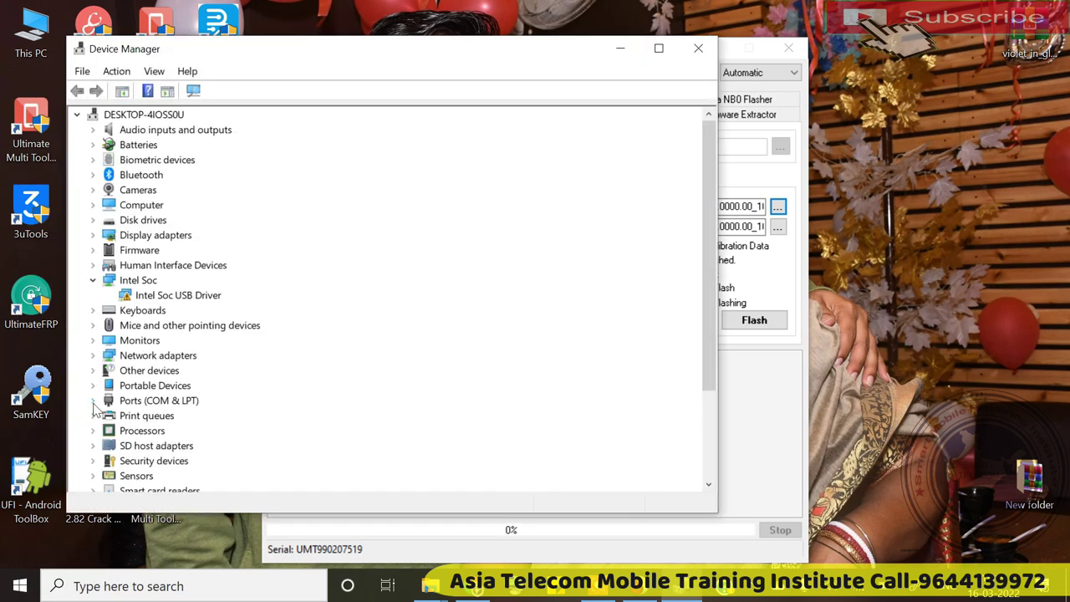
pyautogui.click(92, 400)
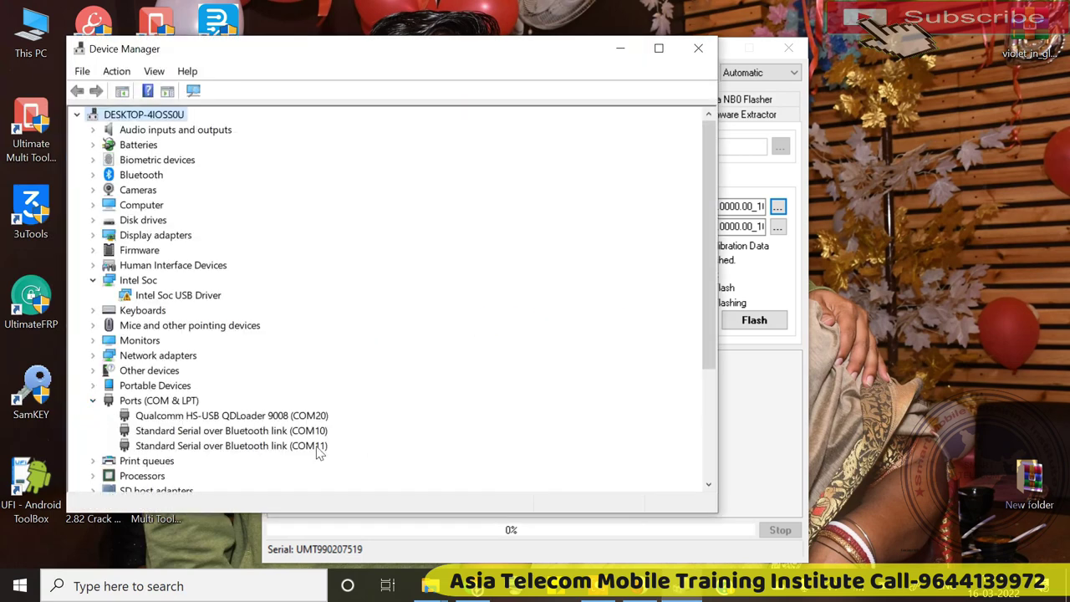
# Return to Ultimate Multi Tool - QcFire and start flashing the loaded firmware
pyautogui.click(730, 413)
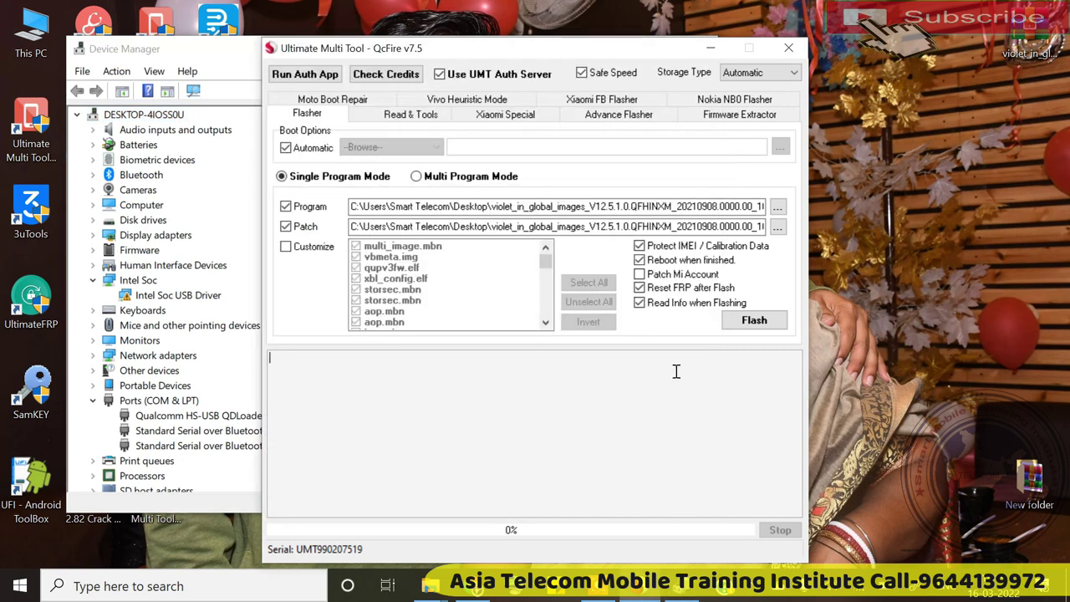
pyautogui.click(732, 315)
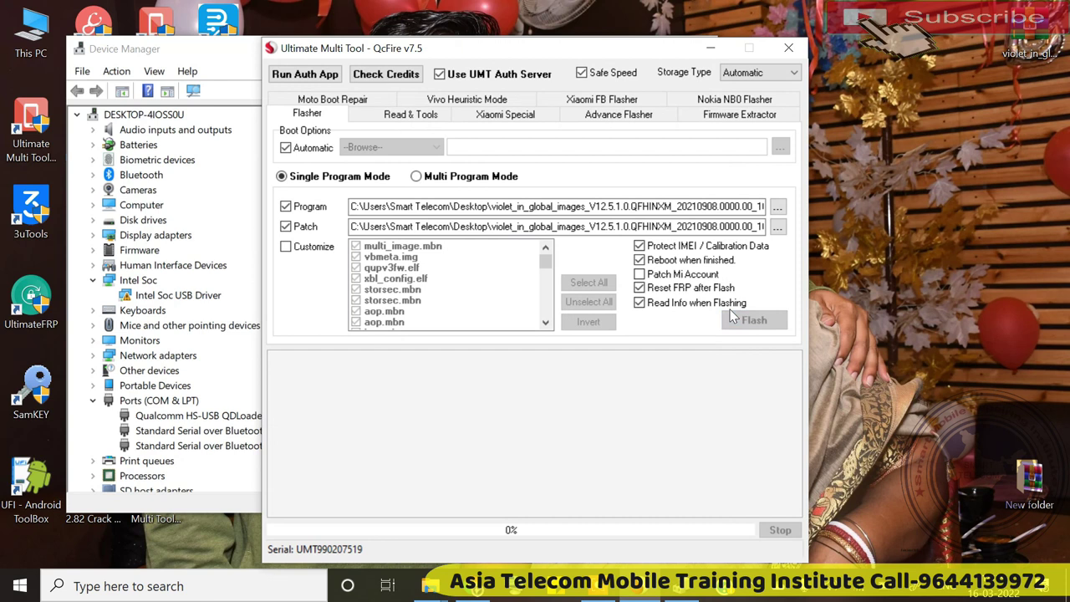
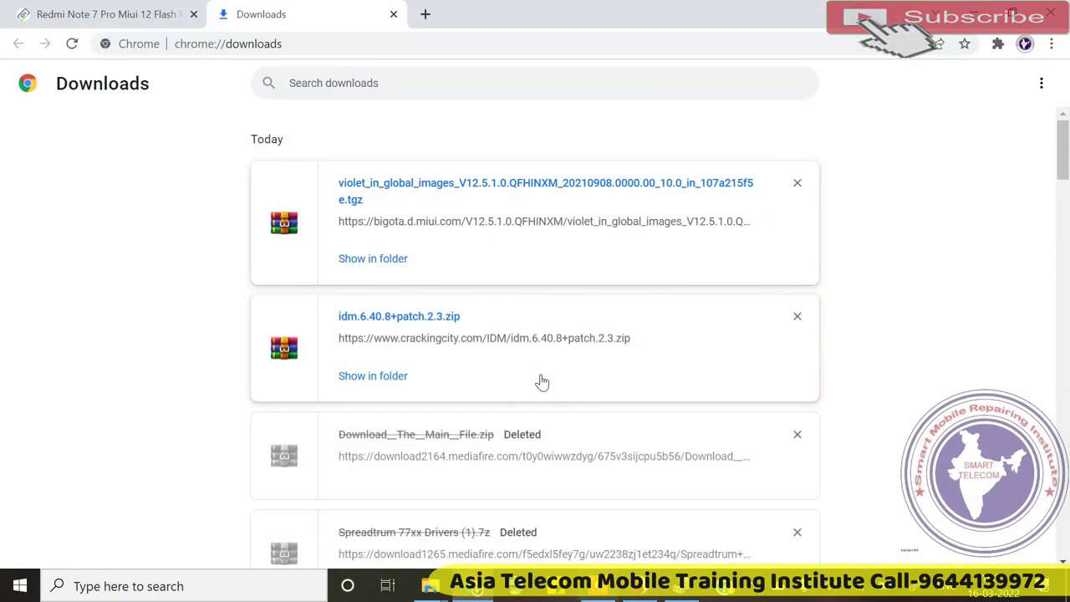
pyautogui.click(394, 14)
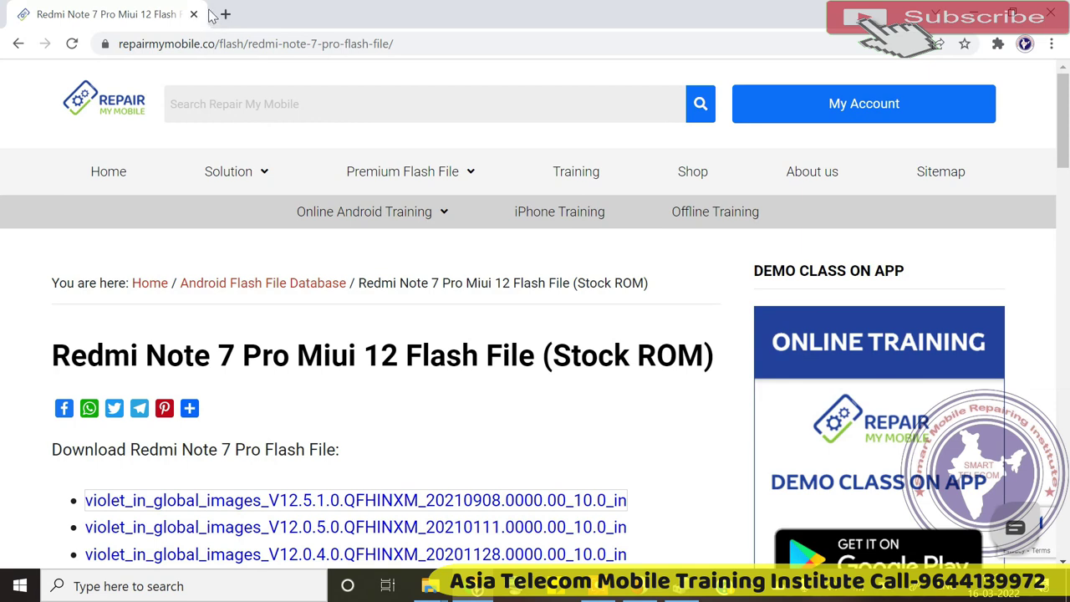
pyautogui.click(225, 14)
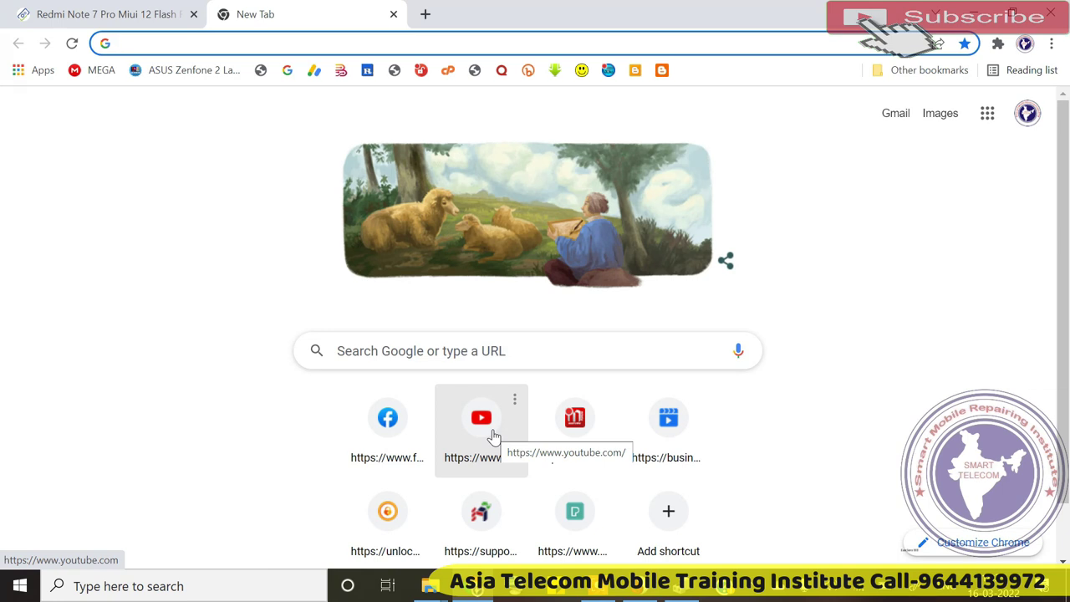
pyautogui.click(661, 426)
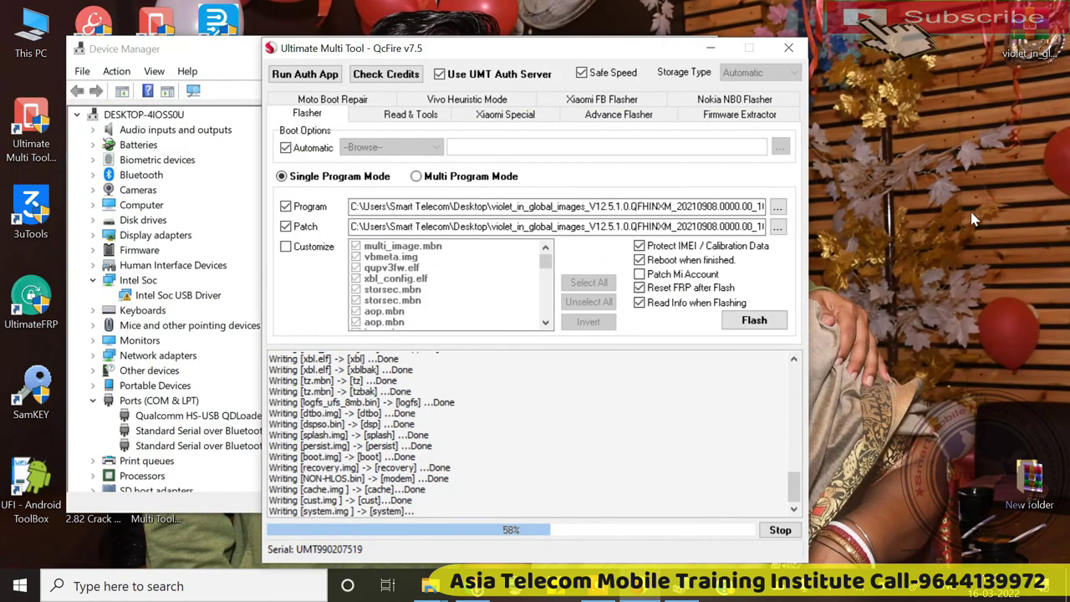
pyautogui.rightClick(972, 219)
pyautogui.rightClick(931, 305)
pyautogui.click(893, 379)
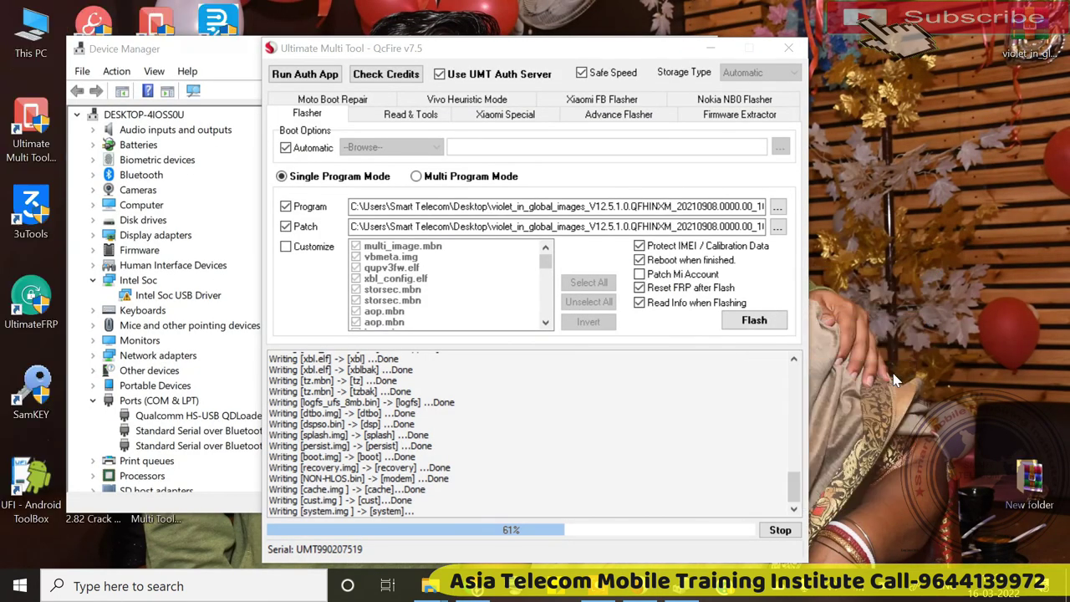